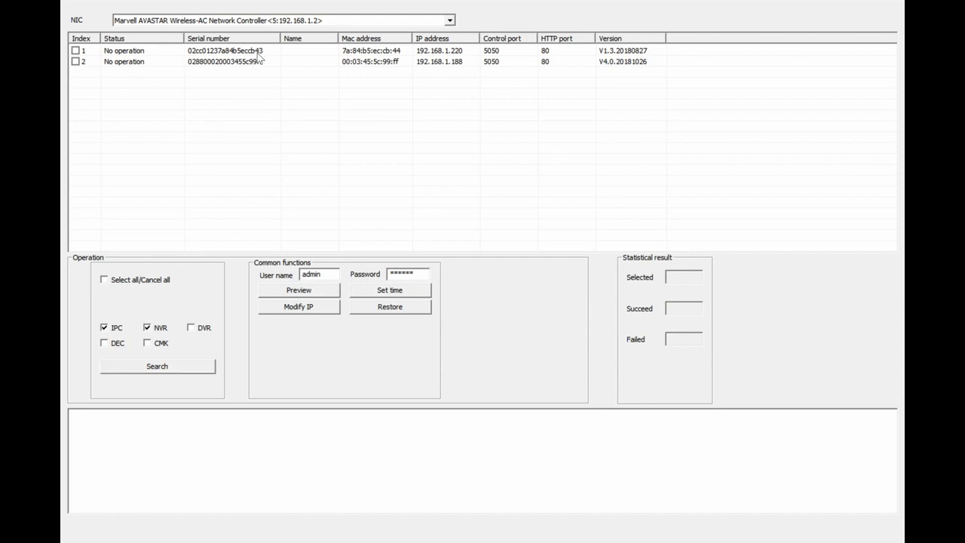
Select the devices at 192.168.1.220 and 192.168.1.188 in turn to compare their details.
click(257, 51)
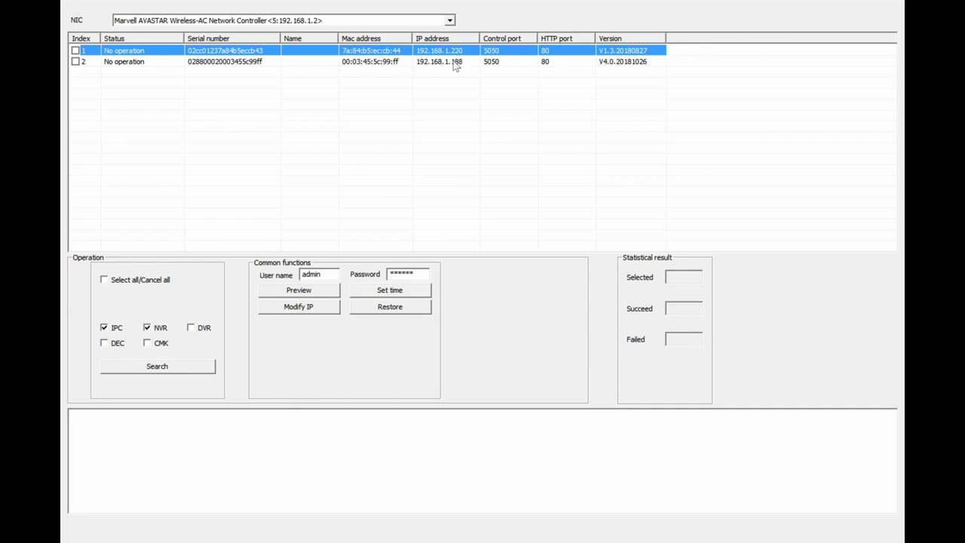
click(455, 62)
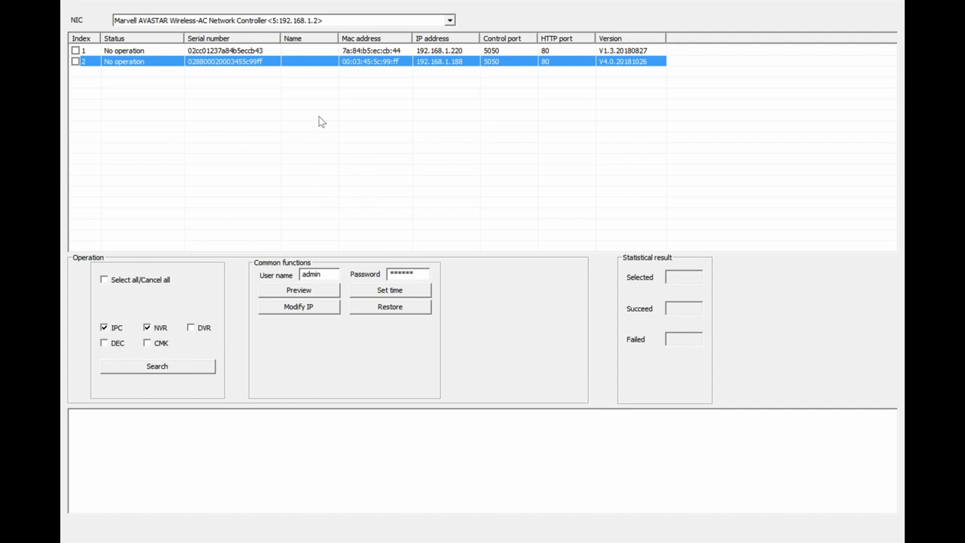
click(245, 51)
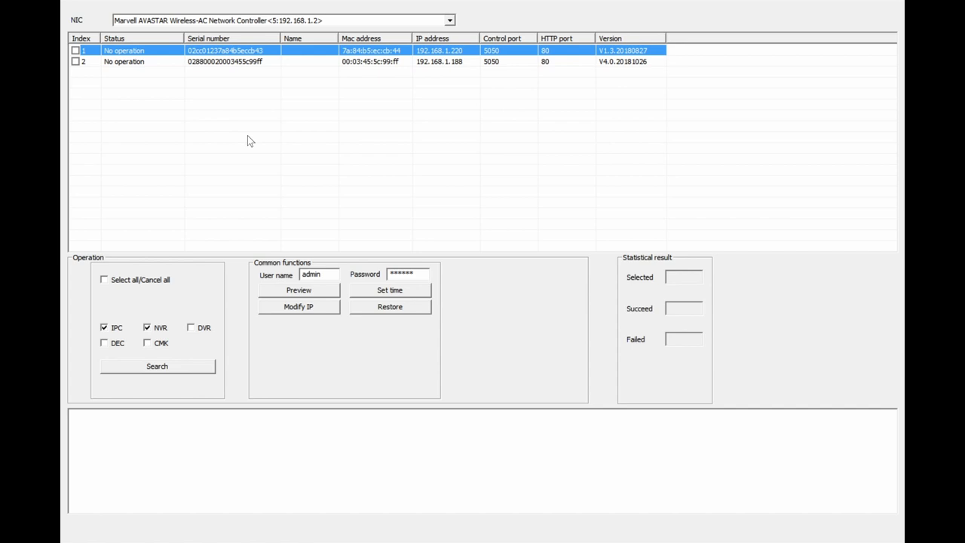
Choose the 192.168.1.220 NVR over 192.168.1.188 and focus its web login password field.
click(246, 68)
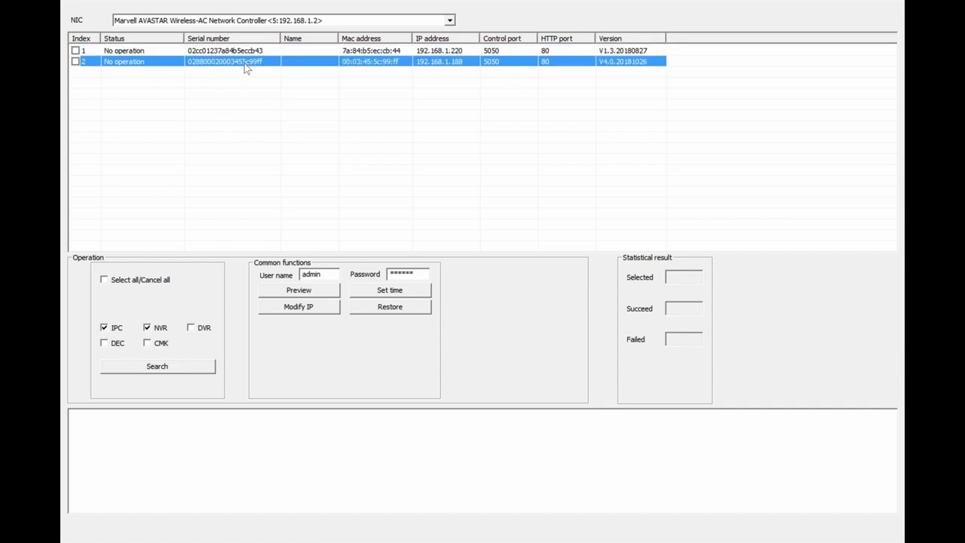
click(241, 52)
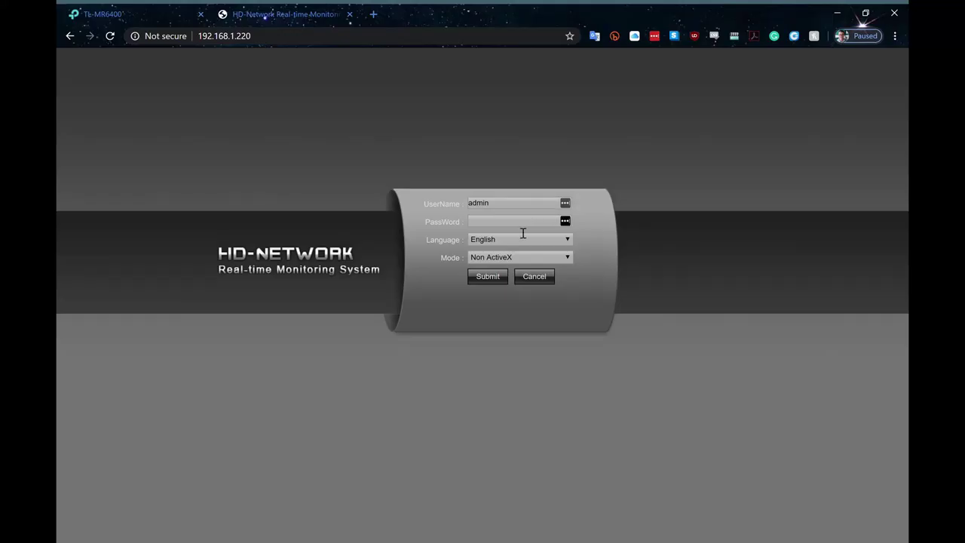
click(523, 227)
Log in with the NVR password, load the live preview player and decline saving the password.
text(123456)
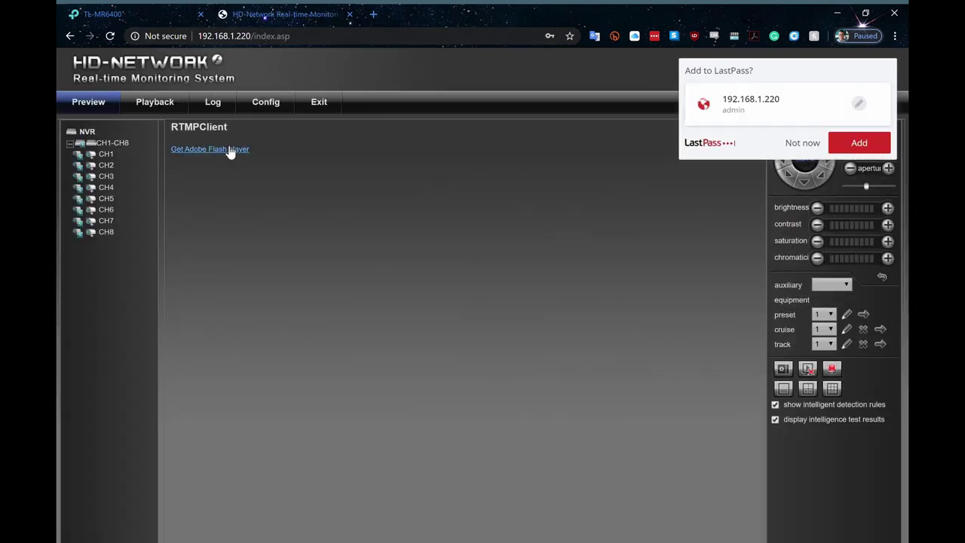
click(254, 110)
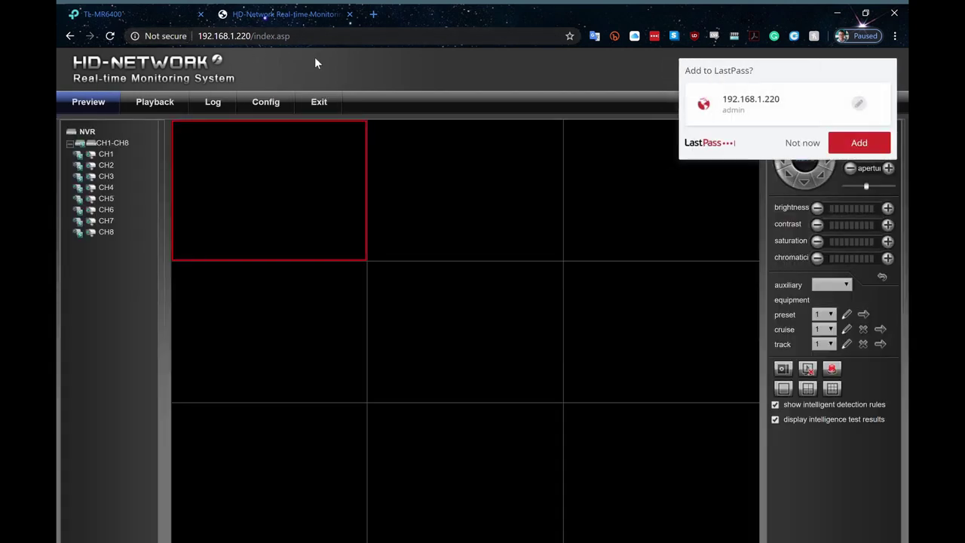
click(802, 143)
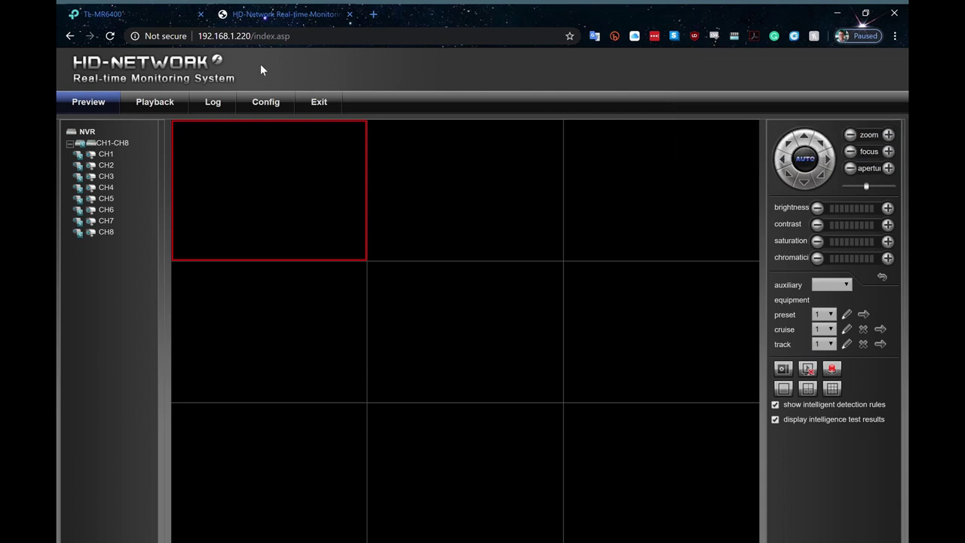
Go to Config > Network Parameters > Network Setting.
click(269, 108)
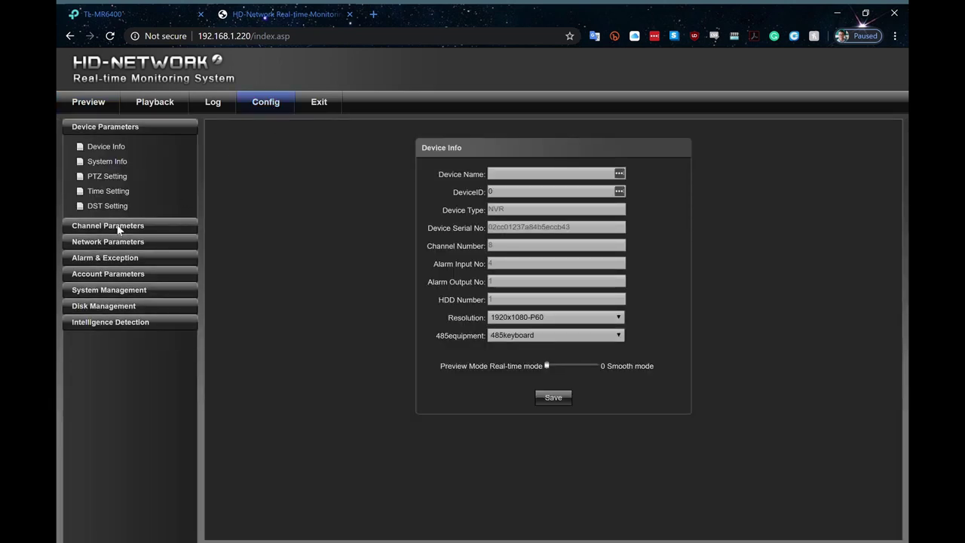
click(120, 228)
click(109, 329)
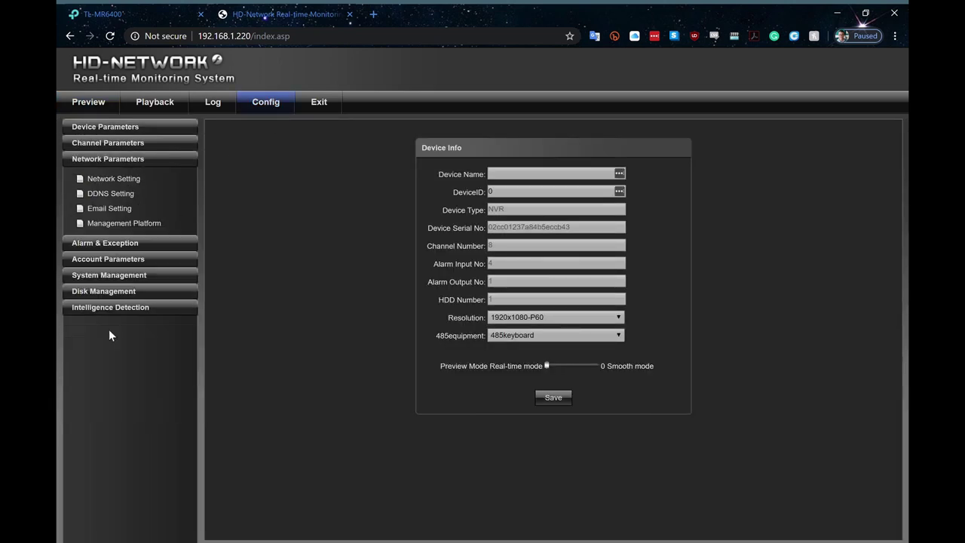
click(119, 180)
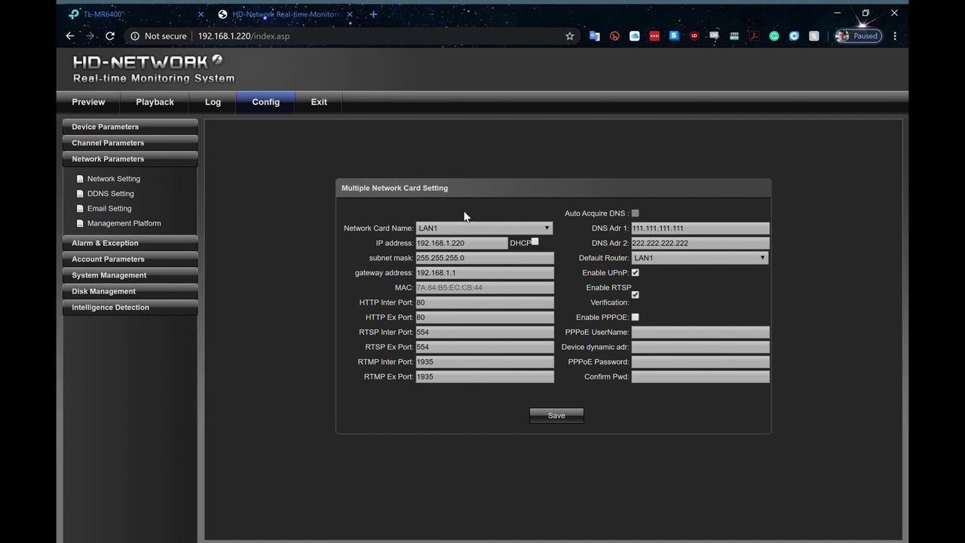
Switch the network card between LAN1 (192.168.1.220) and LAN2 (192.168.2.189) to compare addresses.
click(464, 233)
click(453, 249)
key(Up)
key(Down)
key(Up)
Clear the camera bindings from all channels in the IP channel list.
click(127, 143)
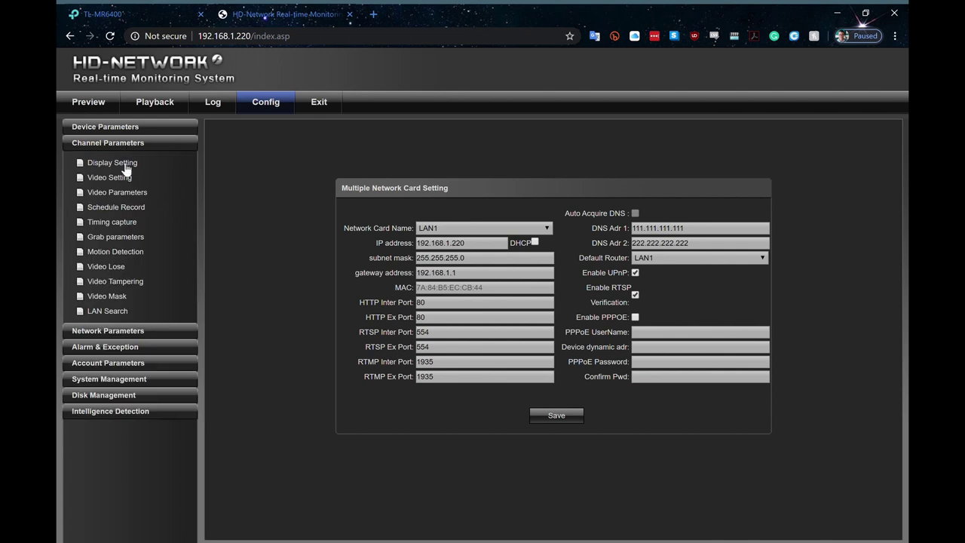
click(107, 313)
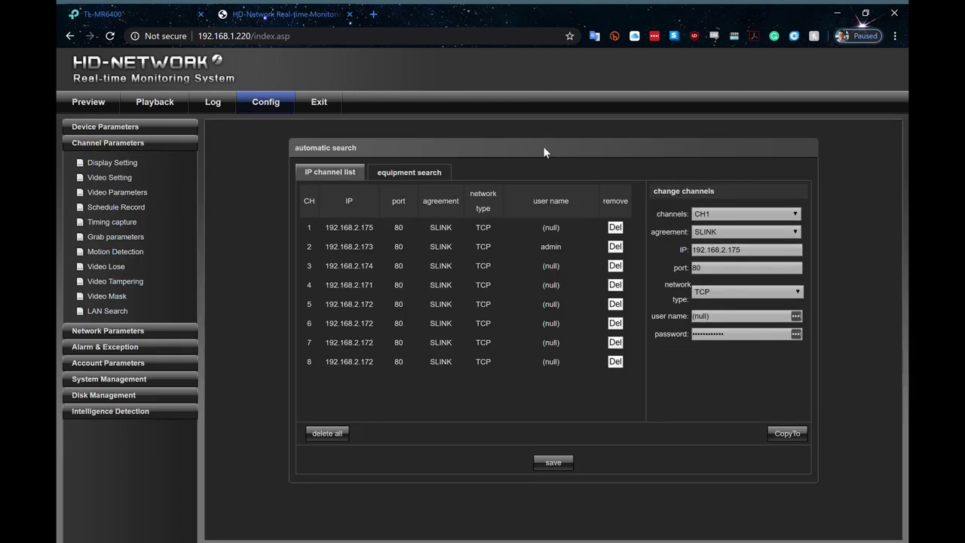
click(616, 228)
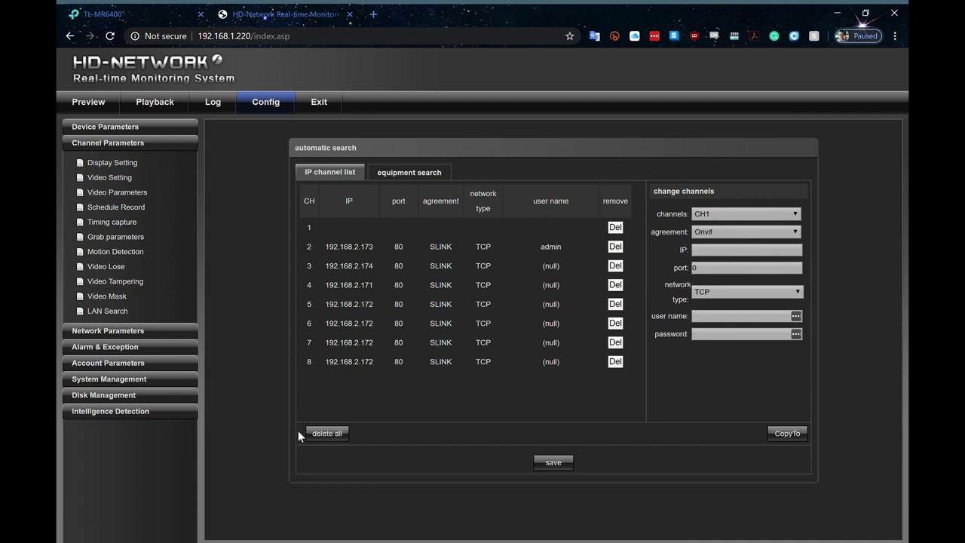
click(328, 434)
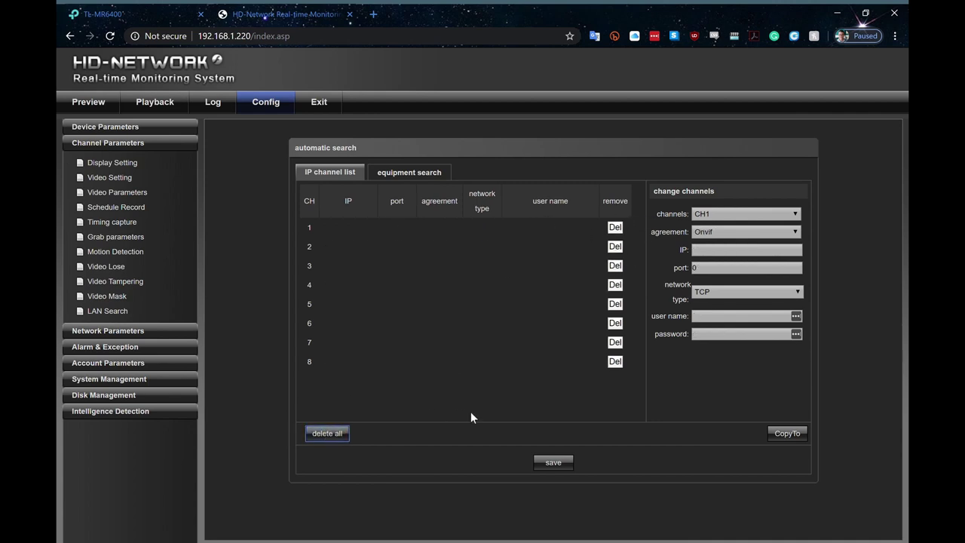
Search for network cameras and load the SLINK camera at 192.168.1.188 into Change Device.
click(405, 174)
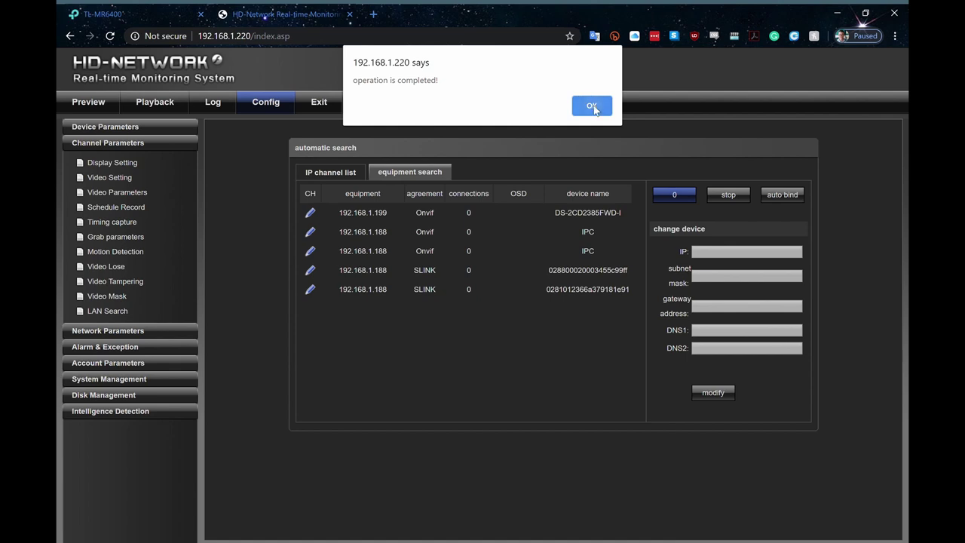
click(592, 106)
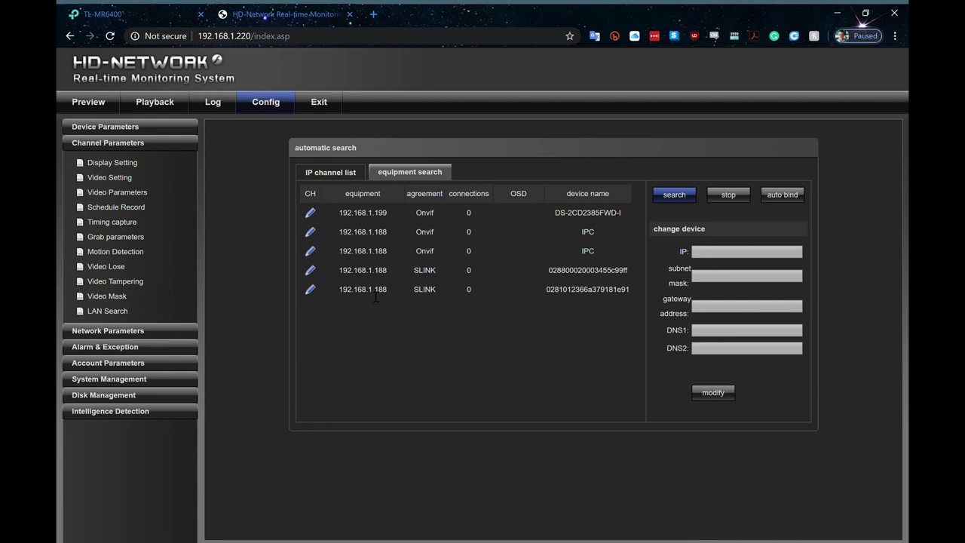
click(376, 294)
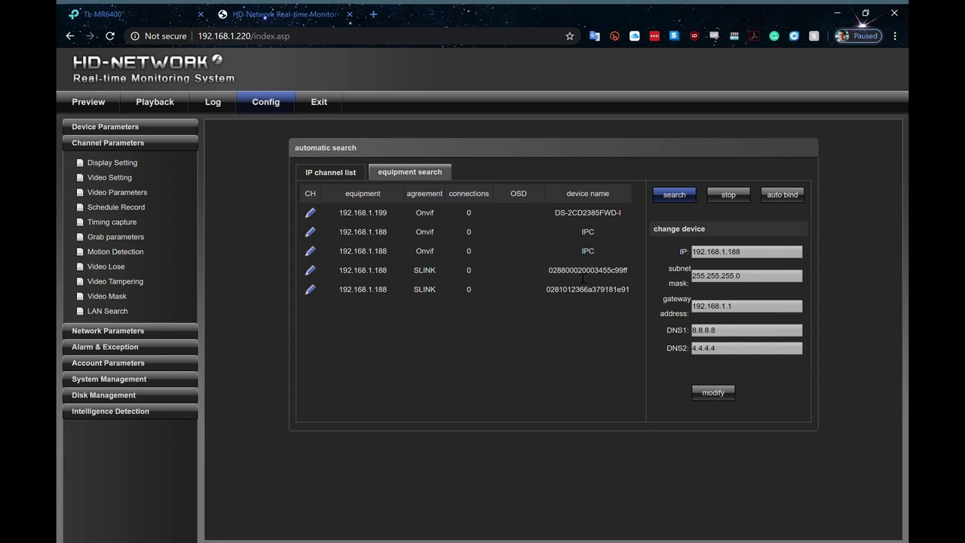
Bind the SLINK camera to CH 1 and change it to IP 192.168.2.201, gateway 192.168.2.1.
click(310, 271)
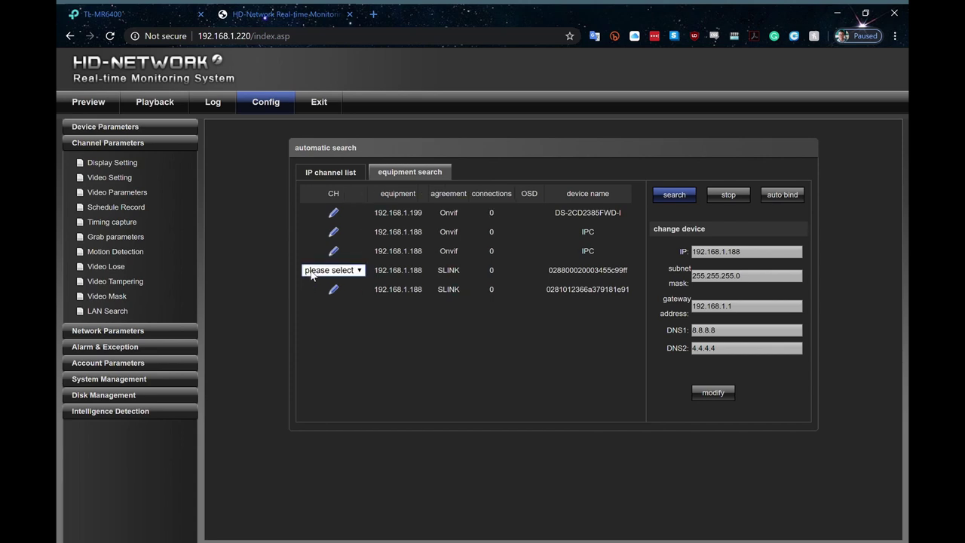
click(315, 300)
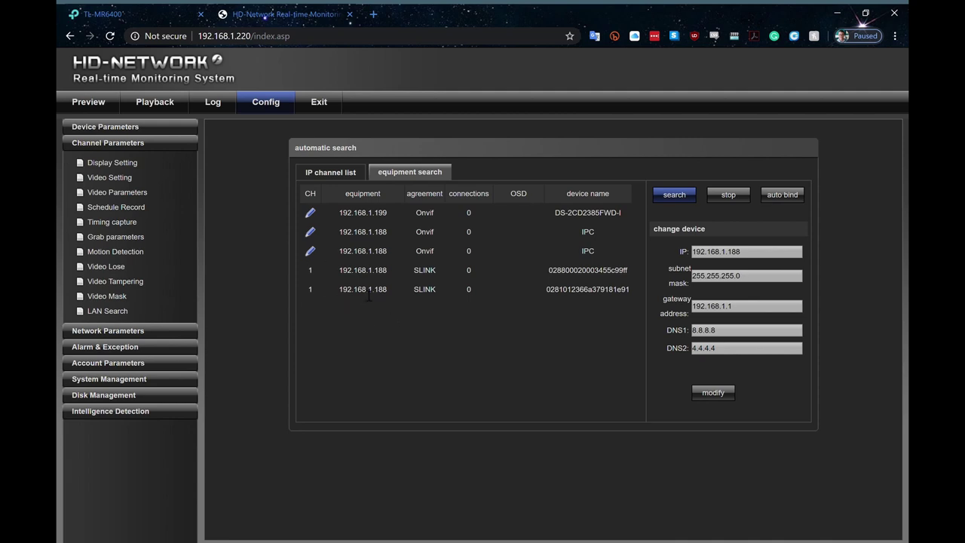
click(731, 255)
key(BackSpace)
text(2)
click(731, 308)
key(BackSpace)
text(2)
click(744, 257)
key(BackSpace)
key(BackSpace)
key(BackSpace)
text(201)
click(715, 391)
Re-run the search, assign the 192.168.2.201 camera to CH 2 and save the IP channel list.
click(678, 195)
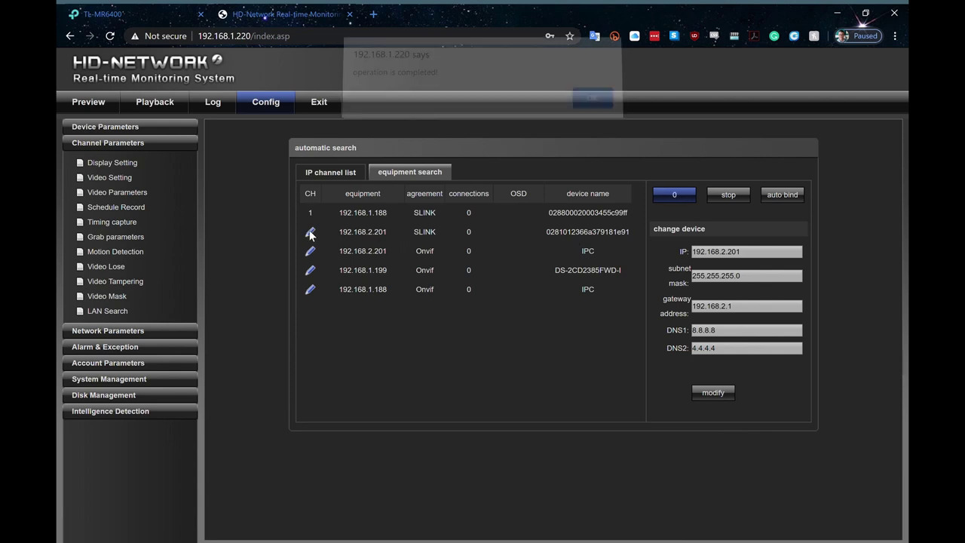
click(585, 100)
click(311, 232)
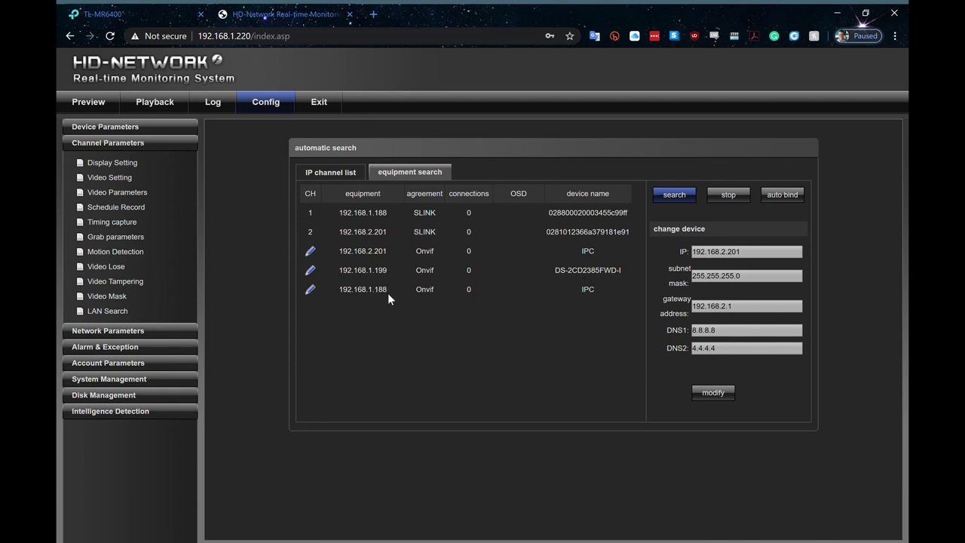
click(349, 179)
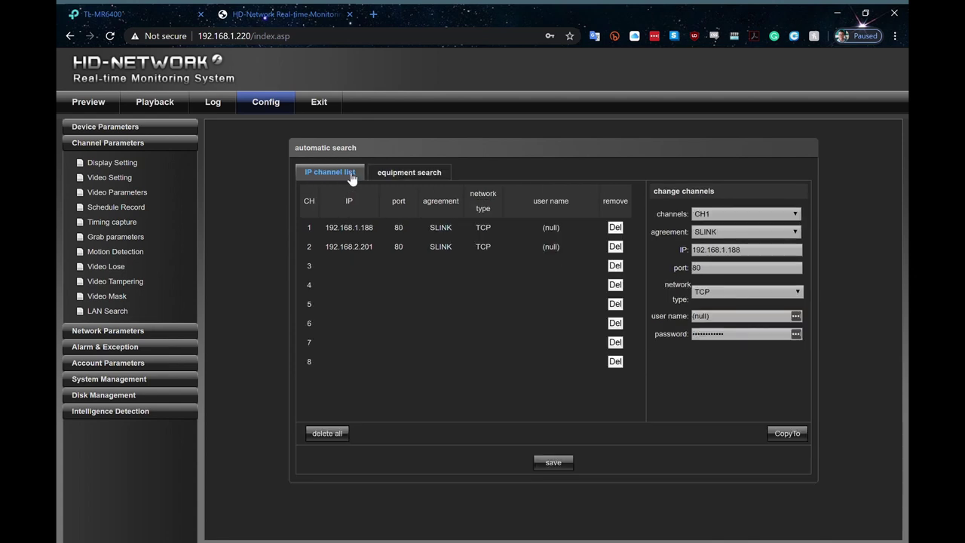
click(561, 464)
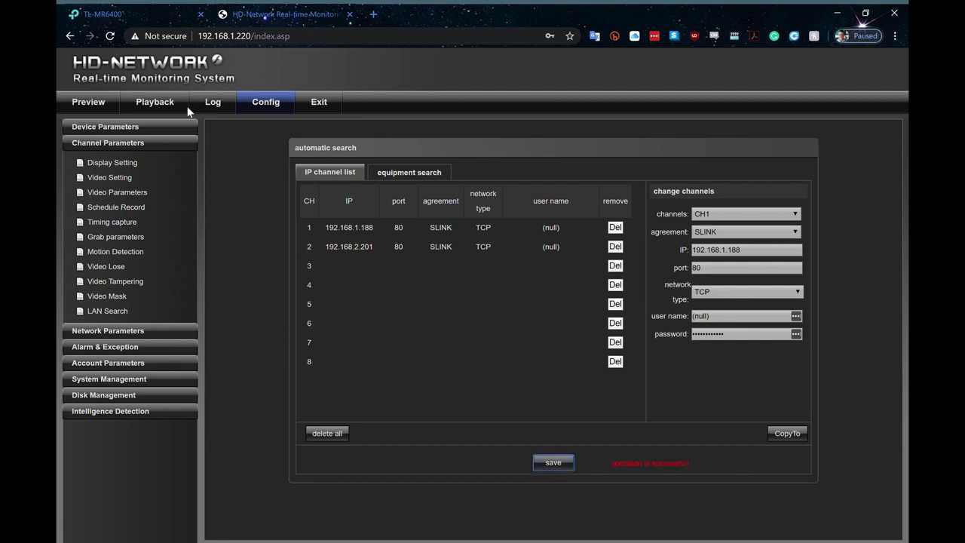
In Preview, watch channel 1's live picture, stop it, then start channel 2's stream.
click(98, 106)
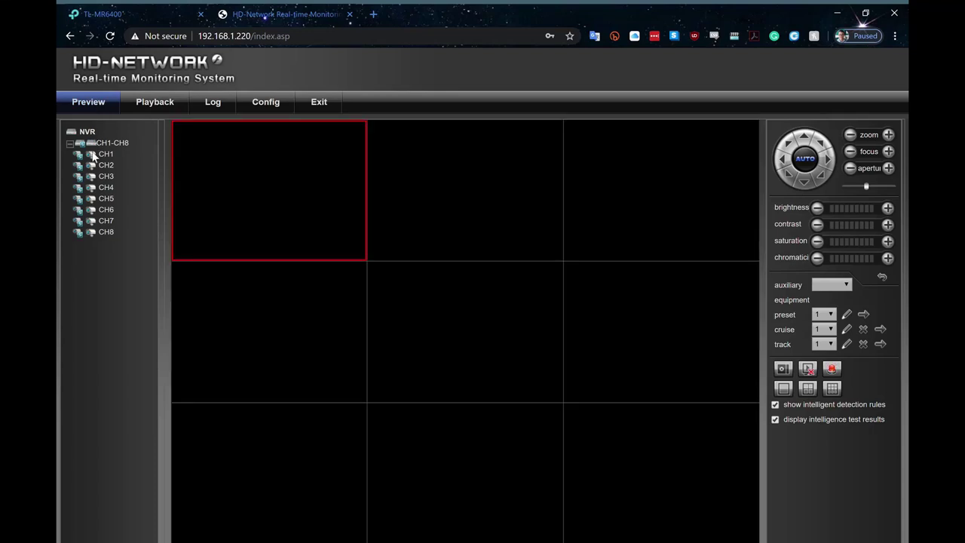
click(93, 155)
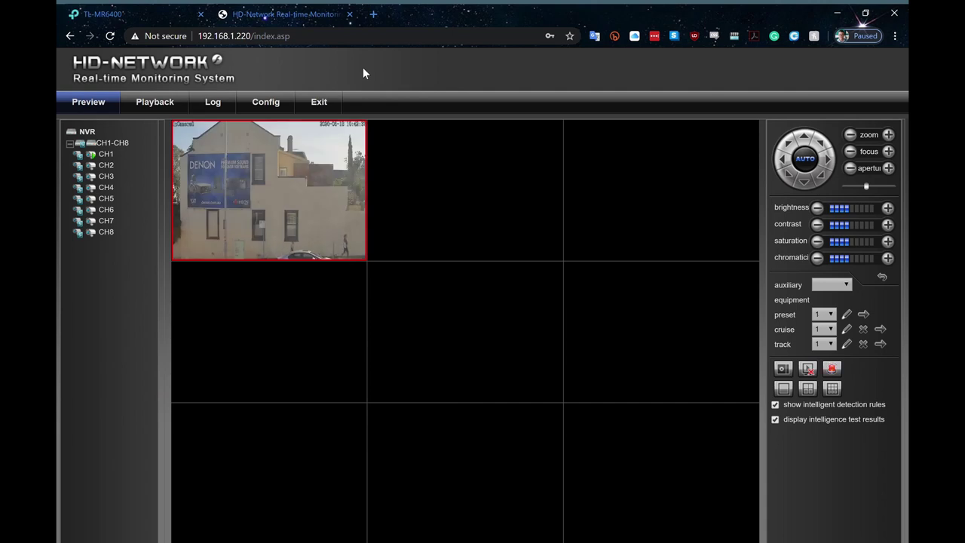
double_click(92, 156)
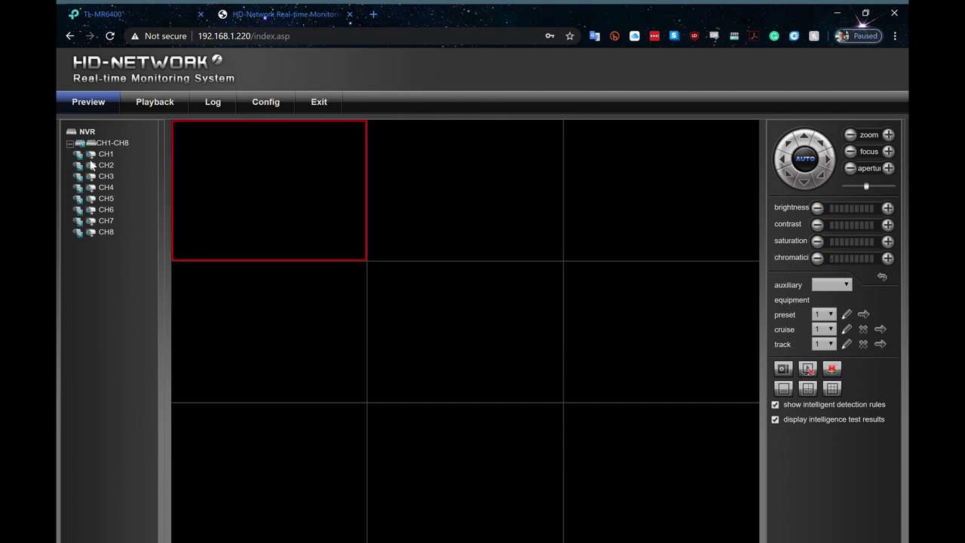
double_click(92, 167)
Back in Config, glance at the equipment search results, then return to the IP channel list.
click(269, 110)
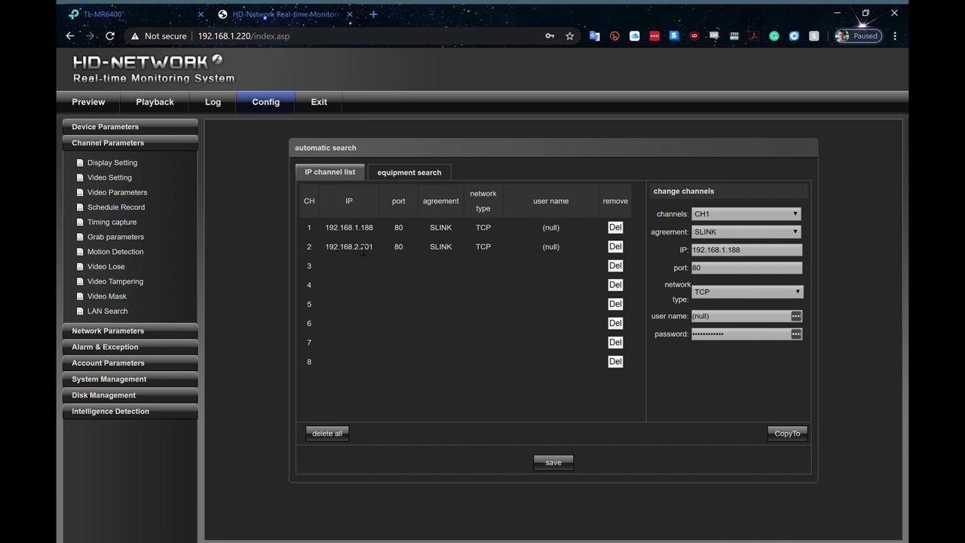
click(421, 174)
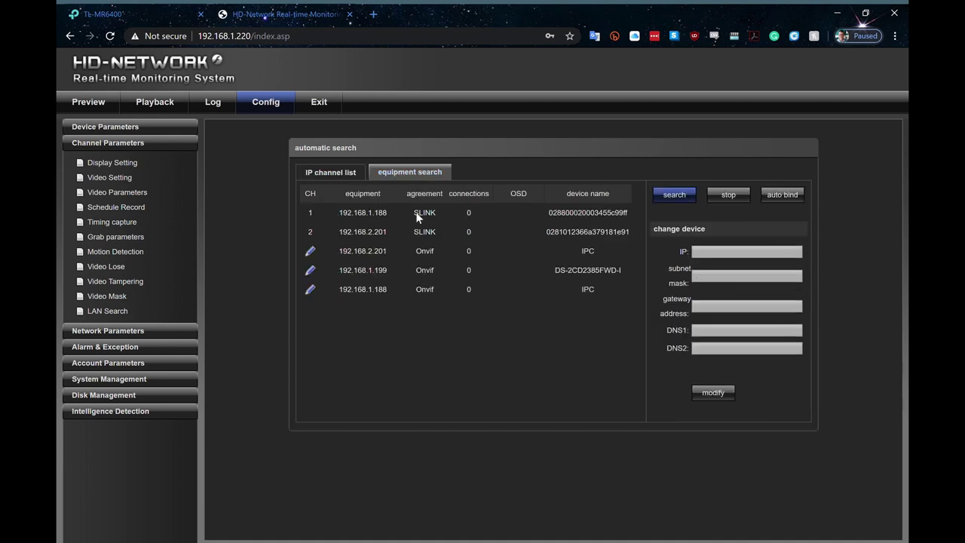
click(339, 175)
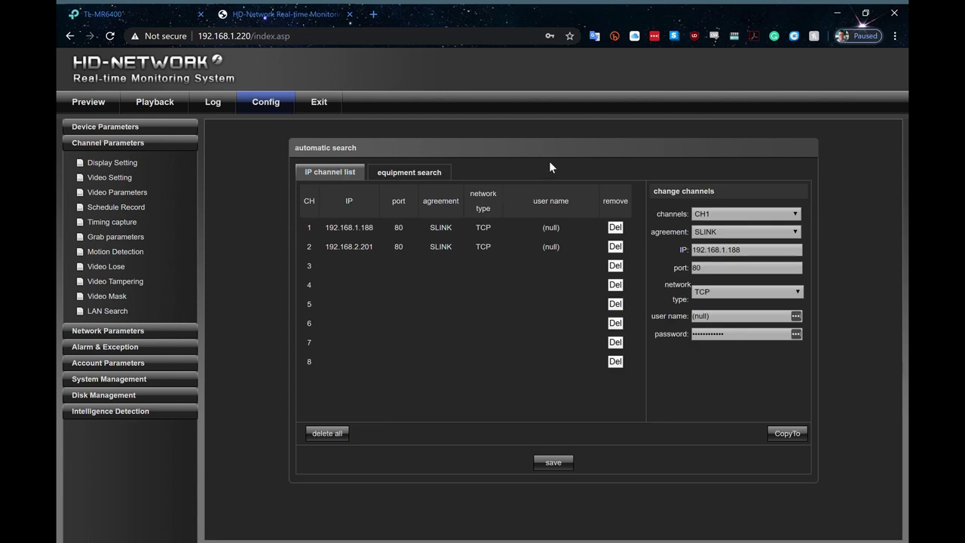